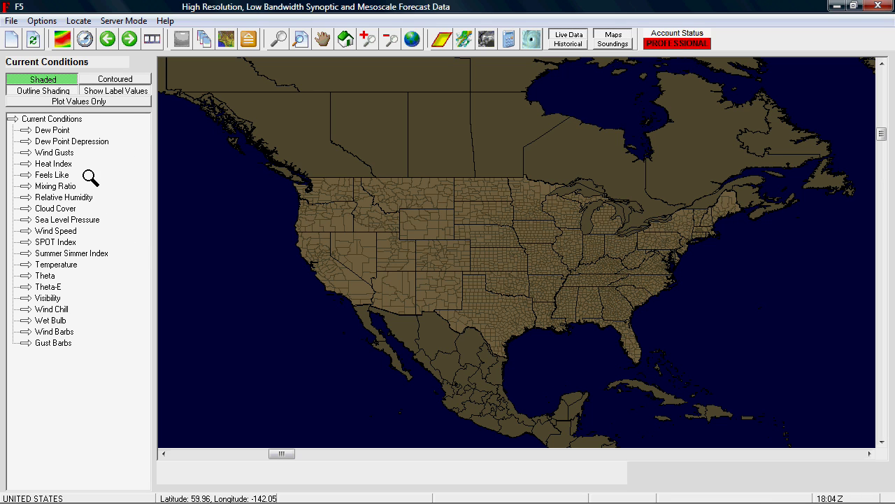
click(85, 40)
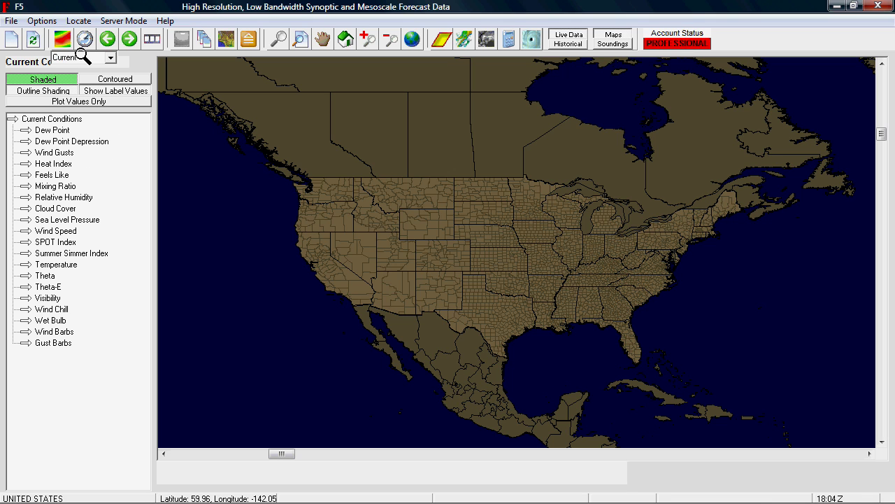
click(111, 58)
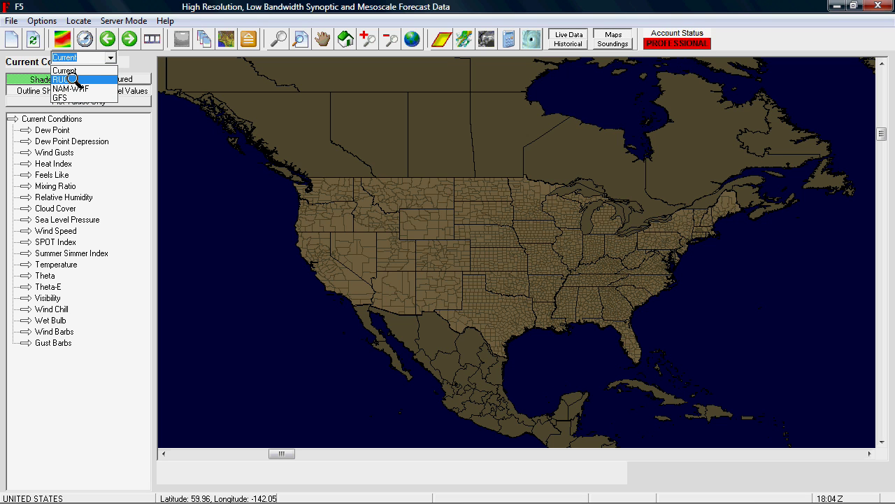
click(74, 13)
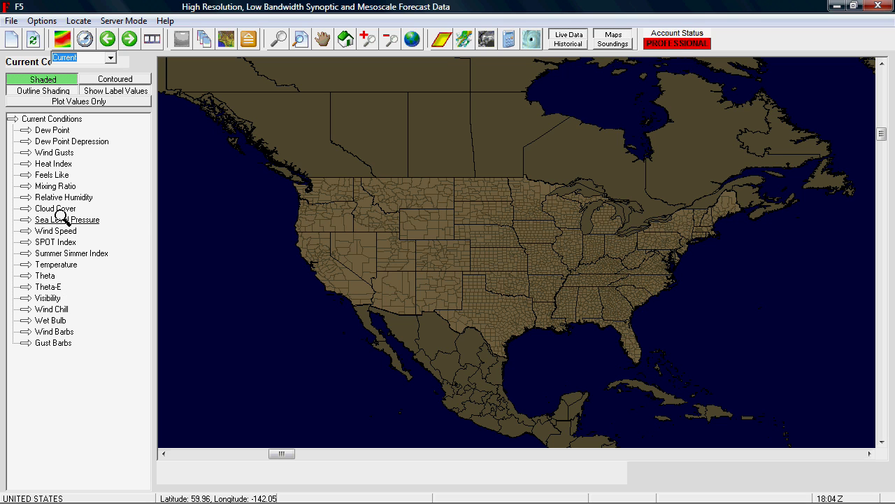
- Load Temperature, zoom into the western US, then clear the temperature overlay
click(63, 264)
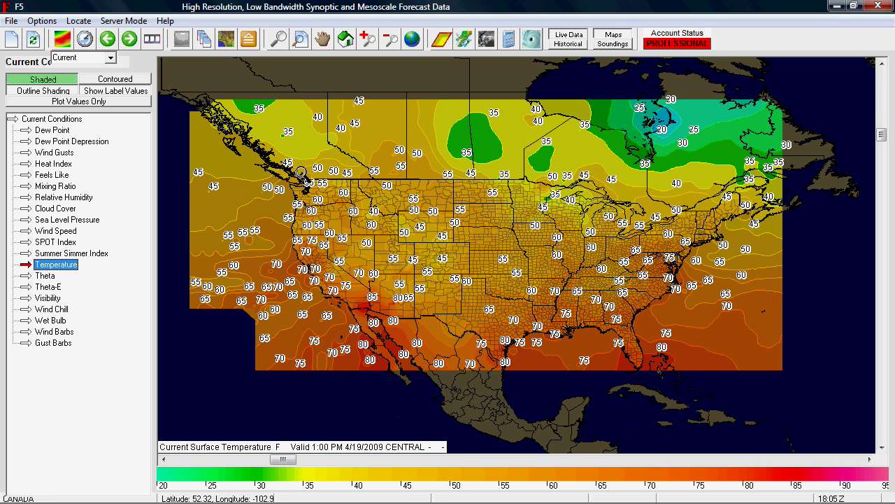
click(455, 316)
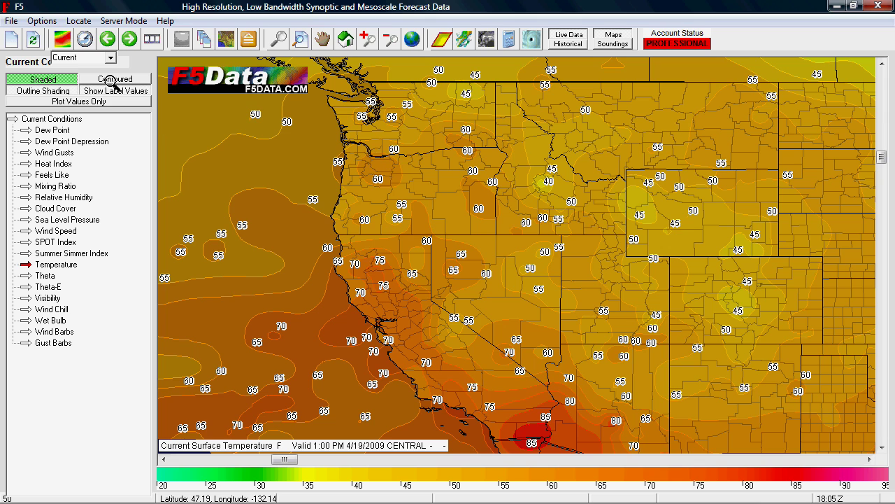
click(56, 265)
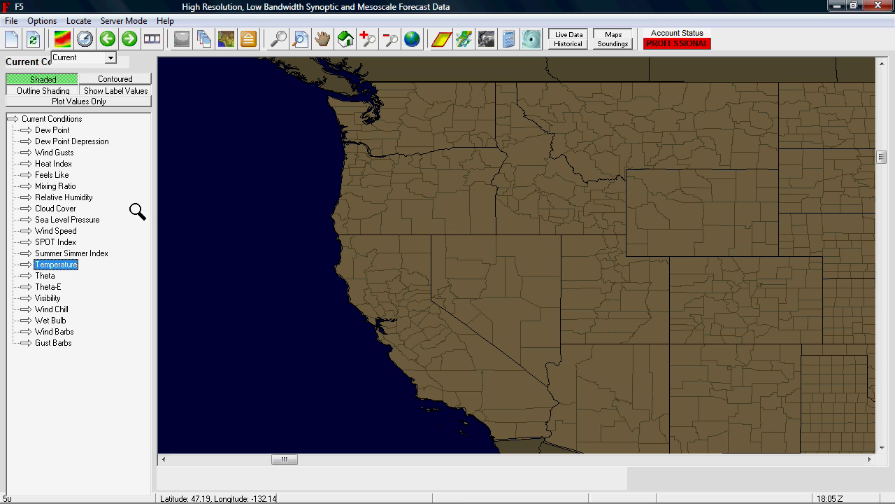
- Switch the display style from Shaded to Contoured
click(116, 80)
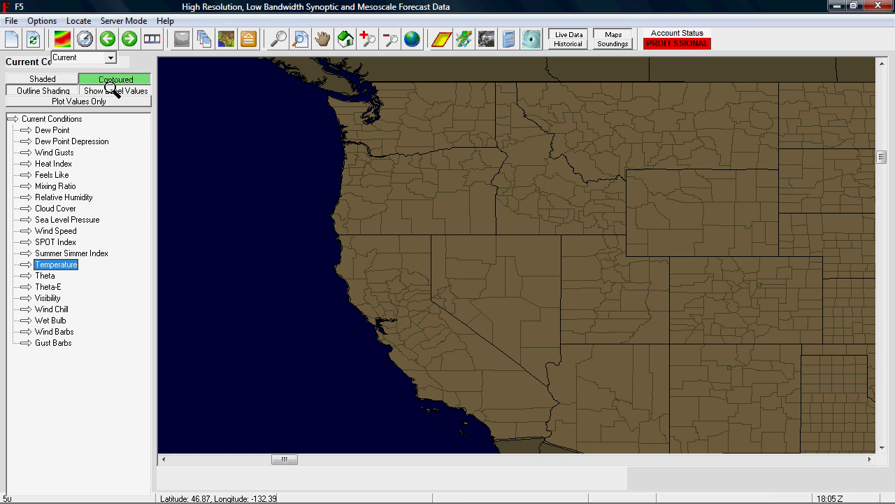
click(56, 80)
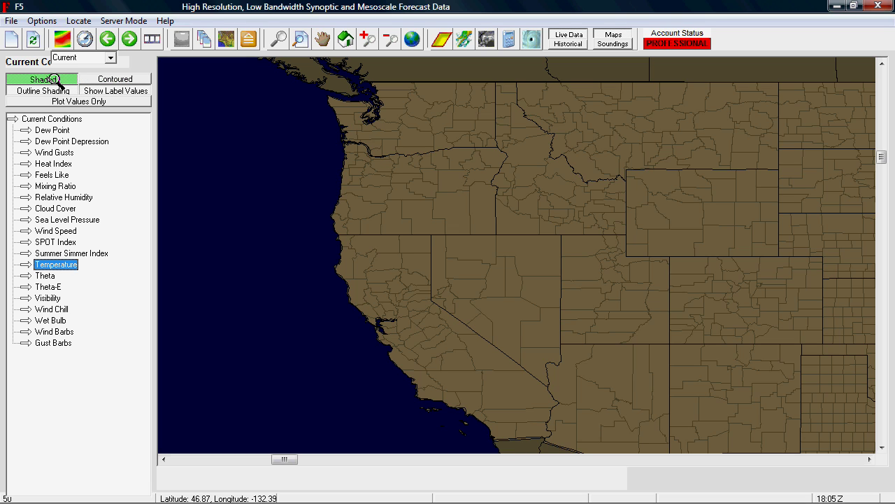
click(89, 80)
click(73, 81)
click(100, 80)
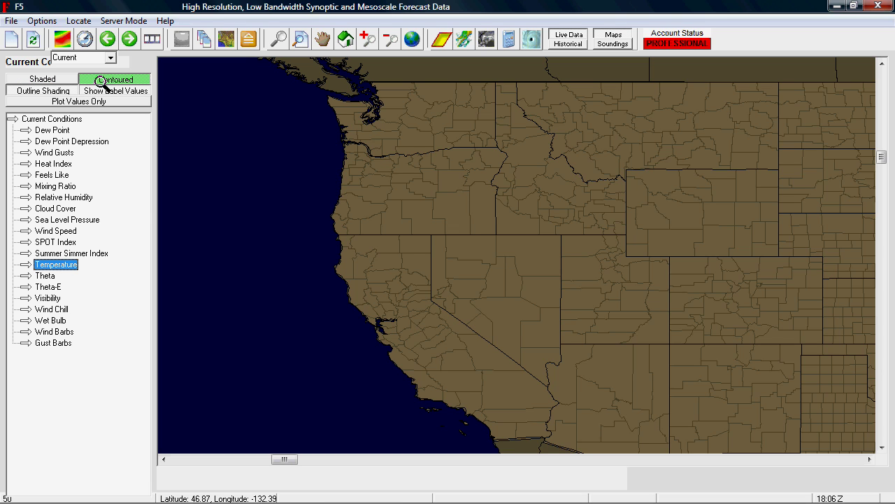
- Load Temperature as contours, turn off Show Label Values, then return to Shaded
click(63, 265)
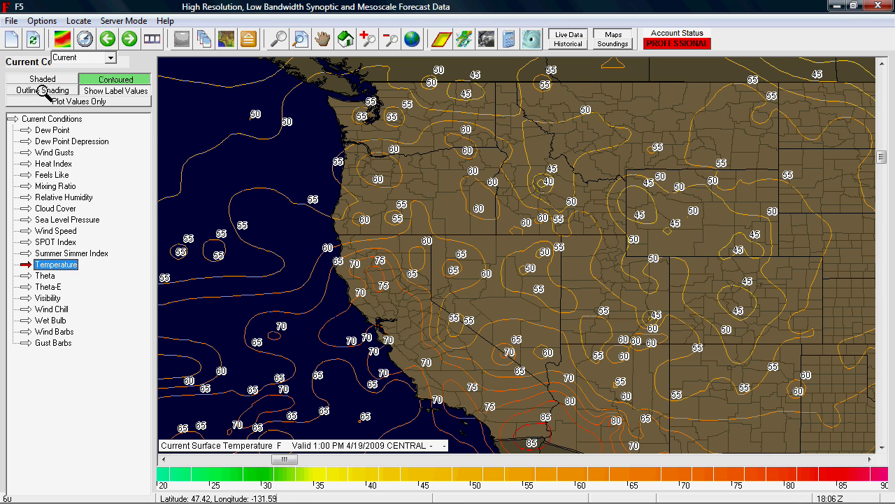
click(112, 93)
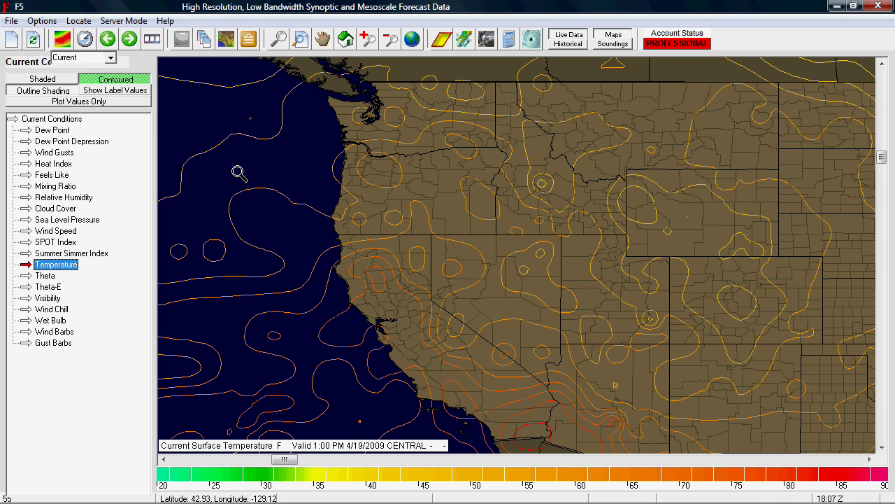
click(63, 79)
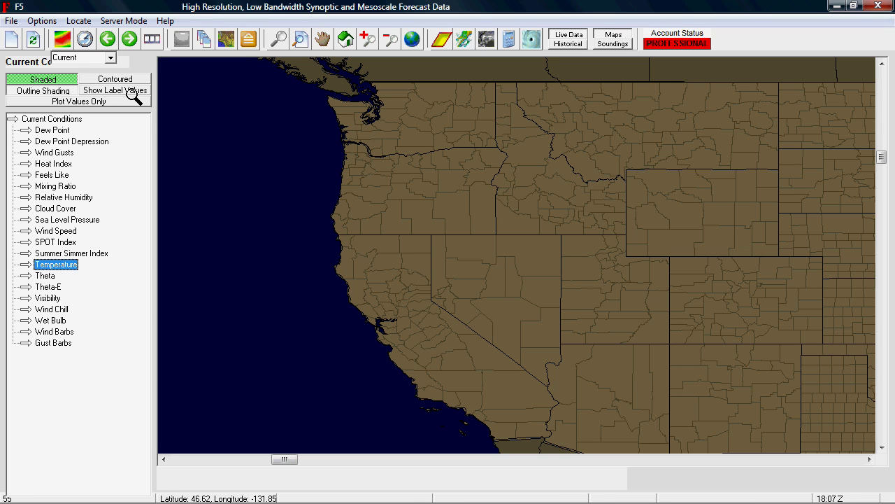
- Redraw Current Surface Temperature as a shaded field with Outline Shading off
click(60, 77)
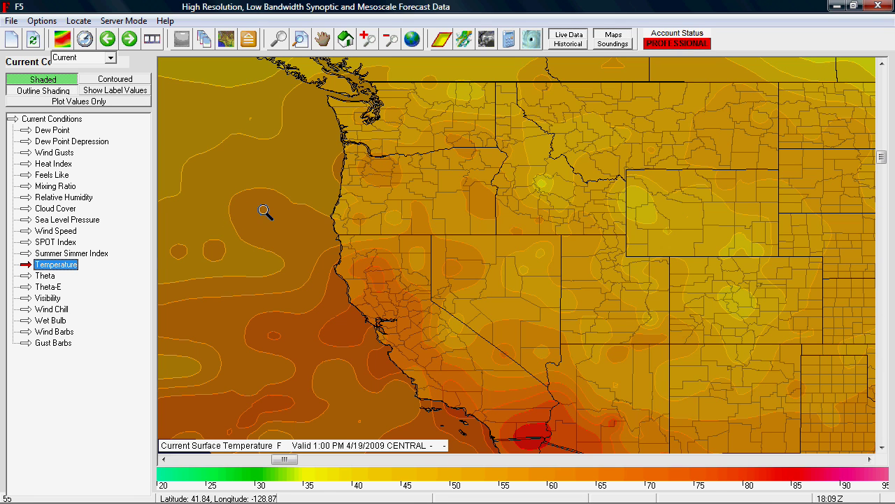
click(59, 90)
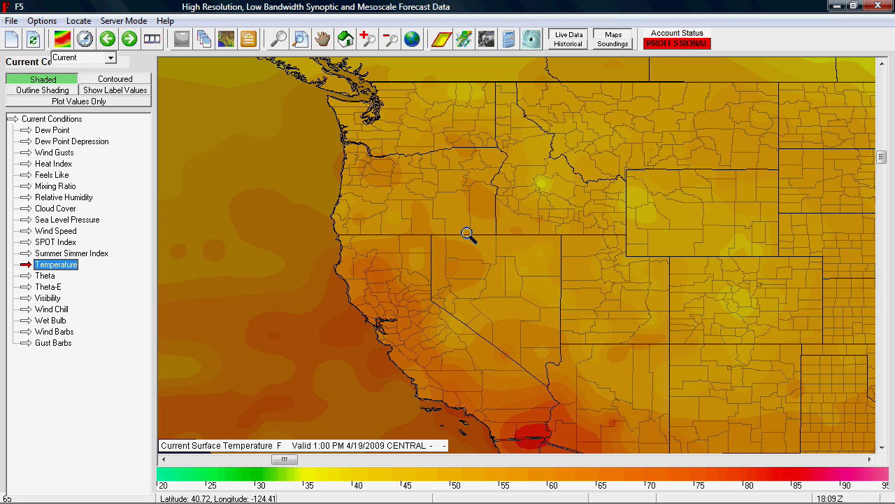
- Reload Temperature as plotted values only and zoom into central California
click(99, 102)
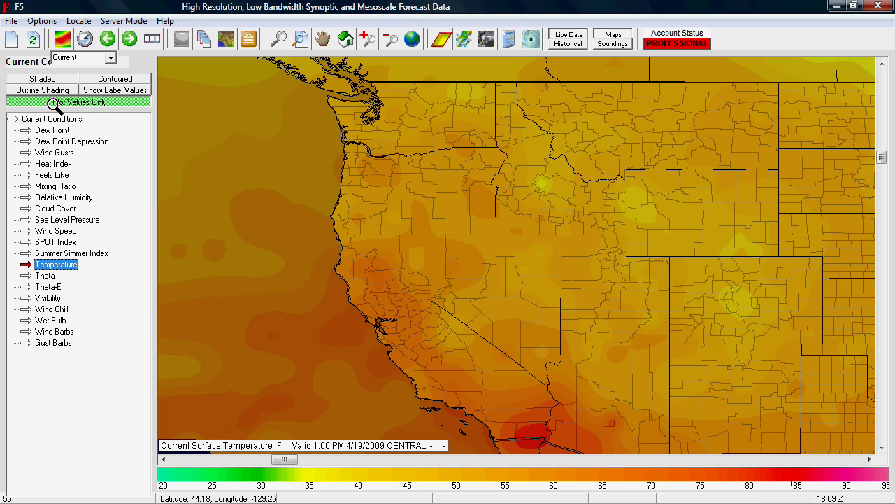
click(68, 264)
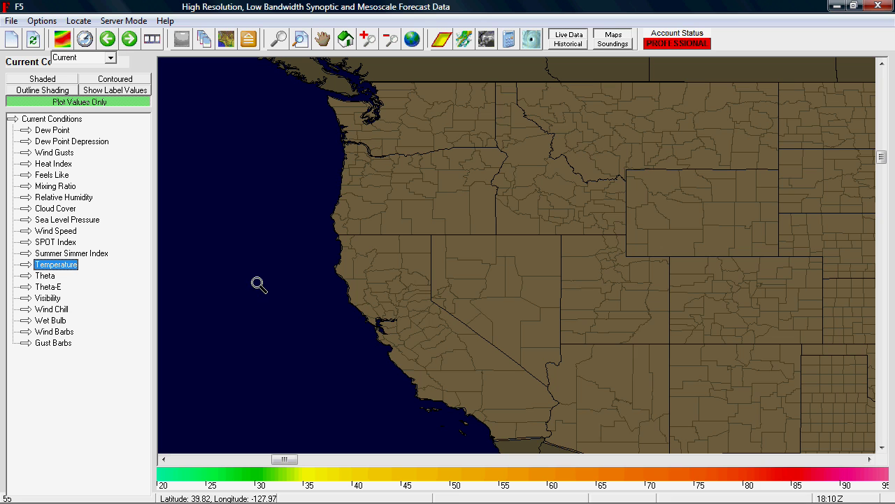
click(63, 264)
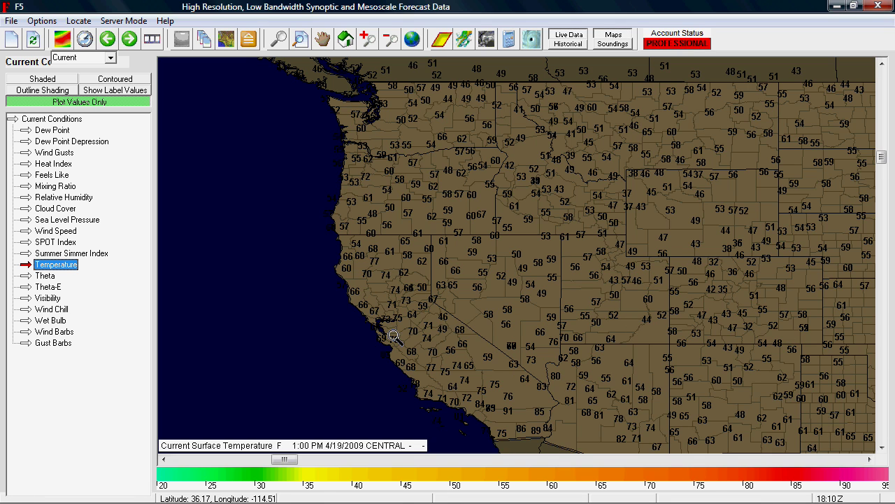
click(481, 400)
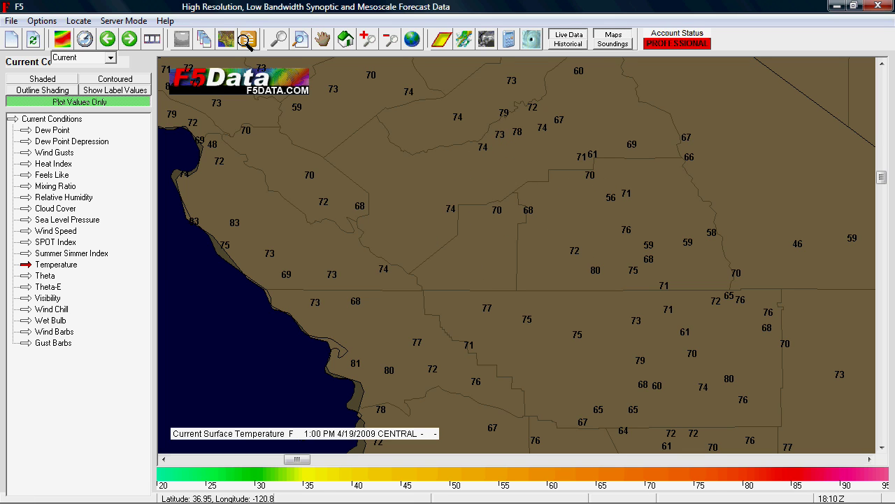
- Turn on the Cities layer and drag a zoom box around Visalia and Porterville
click(226, 39)
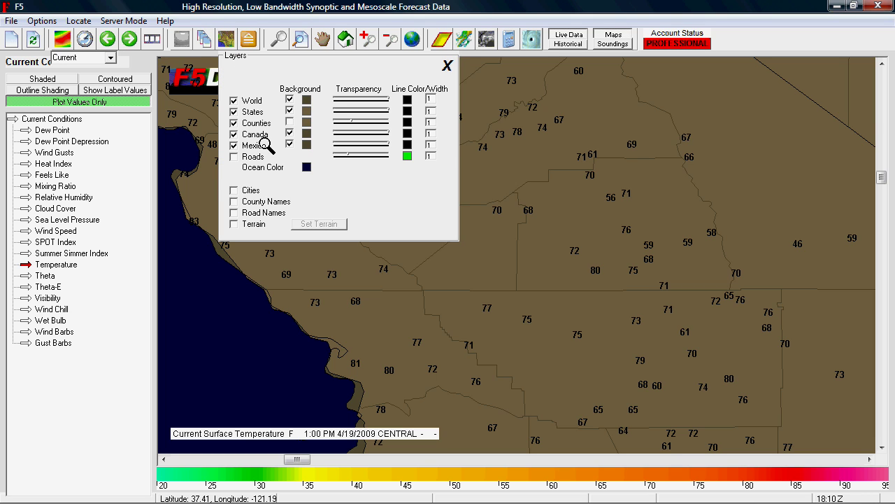
click(234, 190)
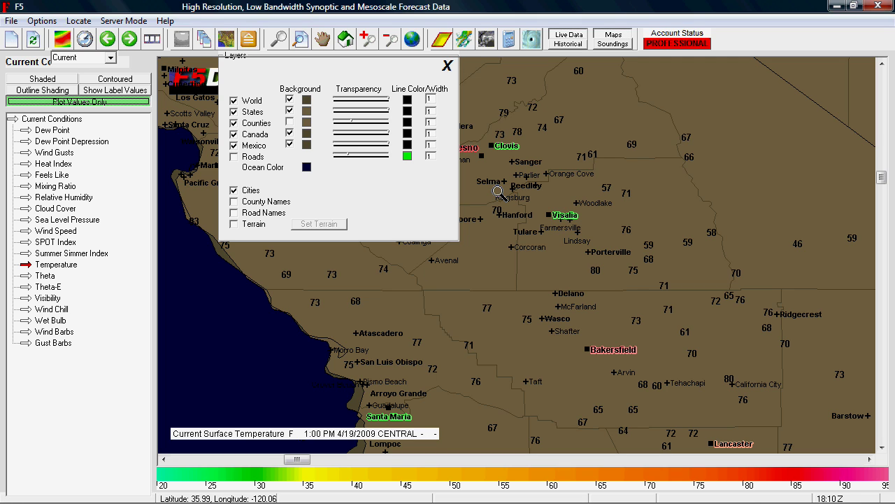
key(Escape)
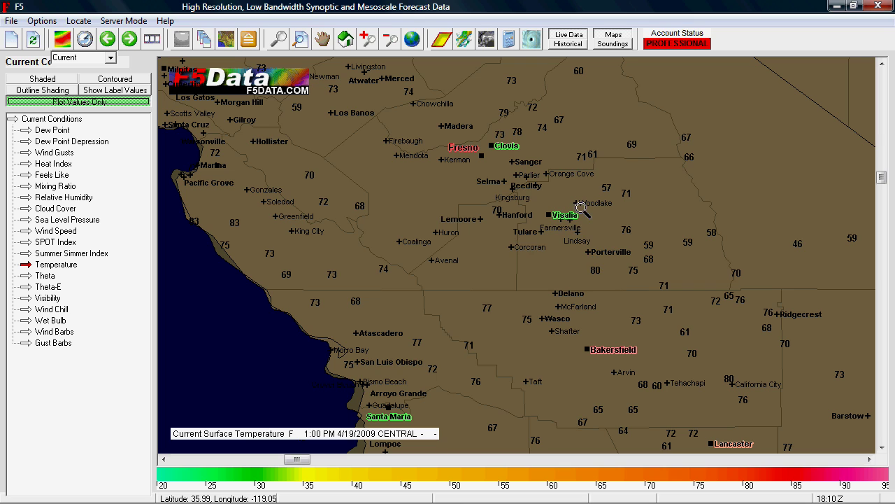
drag(516, 171, 640, 251)
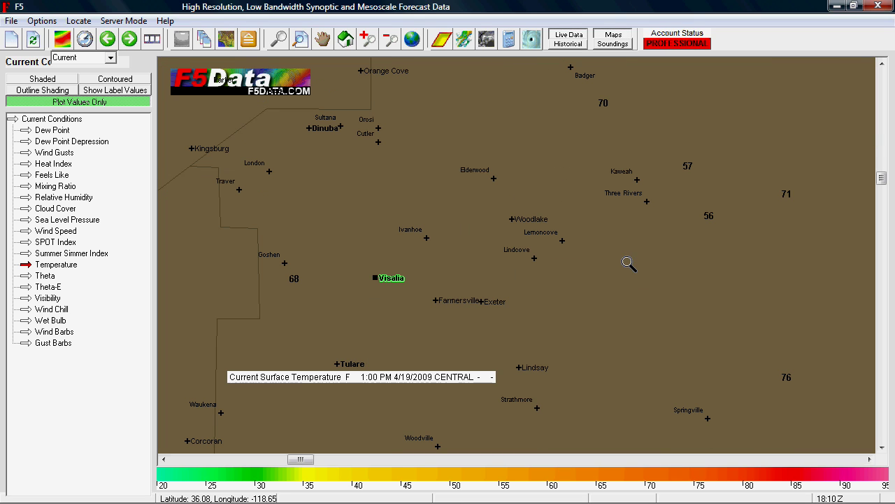
- Zoom out three times, recentre on Southern California, and switch the source to NAM-WRF
click(390, 40)
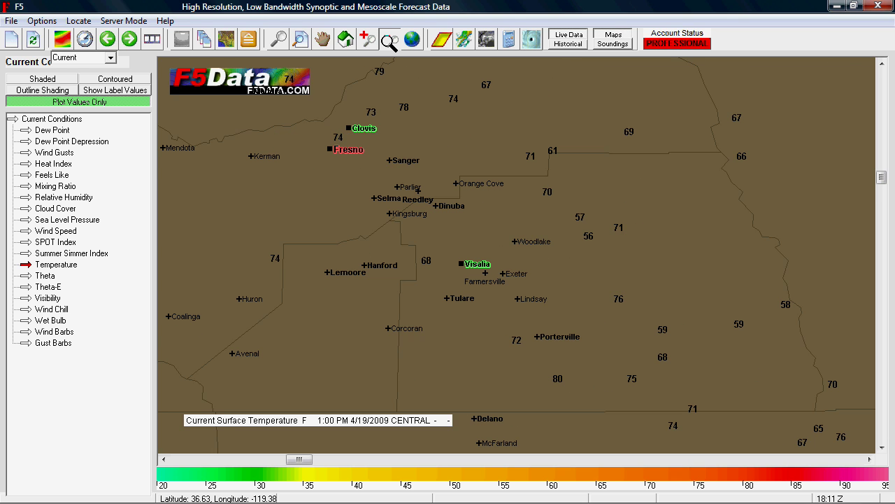
click(389, 40)
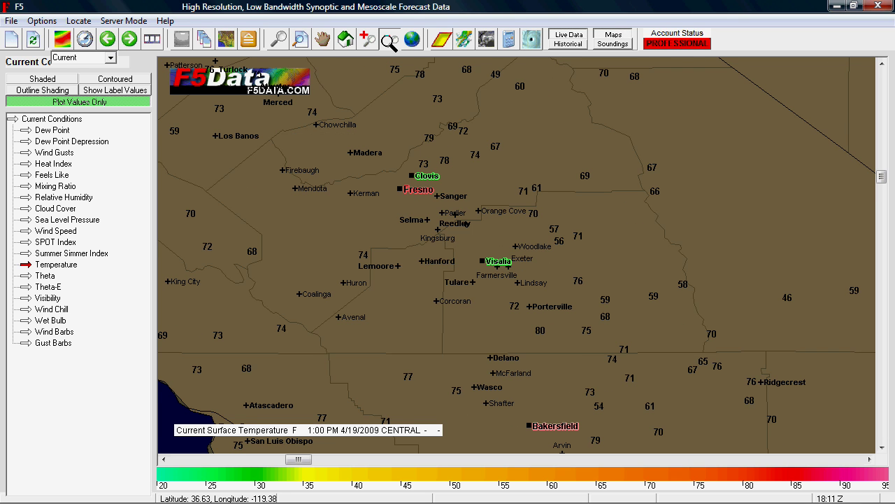
click(389, 40)
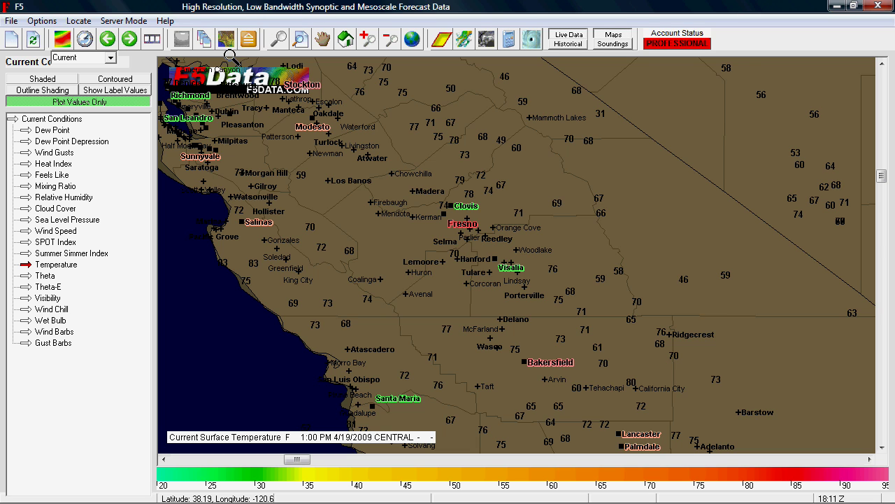
click(226, 40)
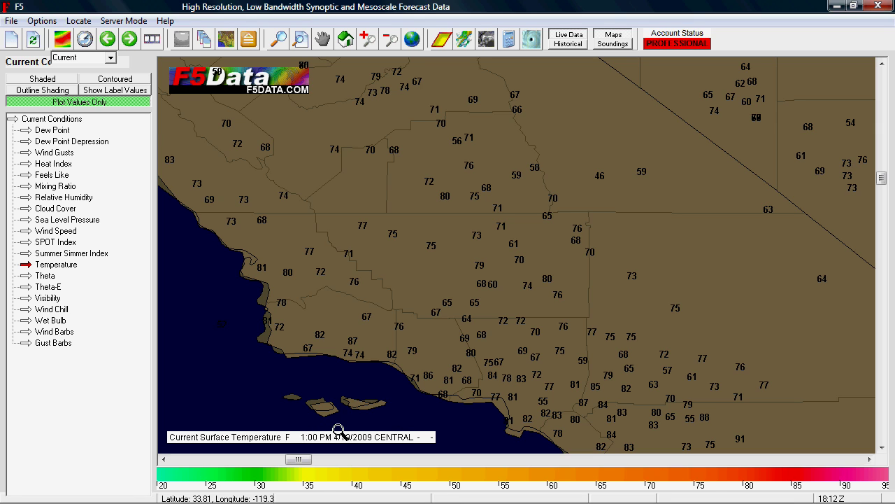
click(111, 58)
- Pick NAM-WRF at forecast hour 18 and select Severe's 6km Deep Layer Shear
click(91, 77)
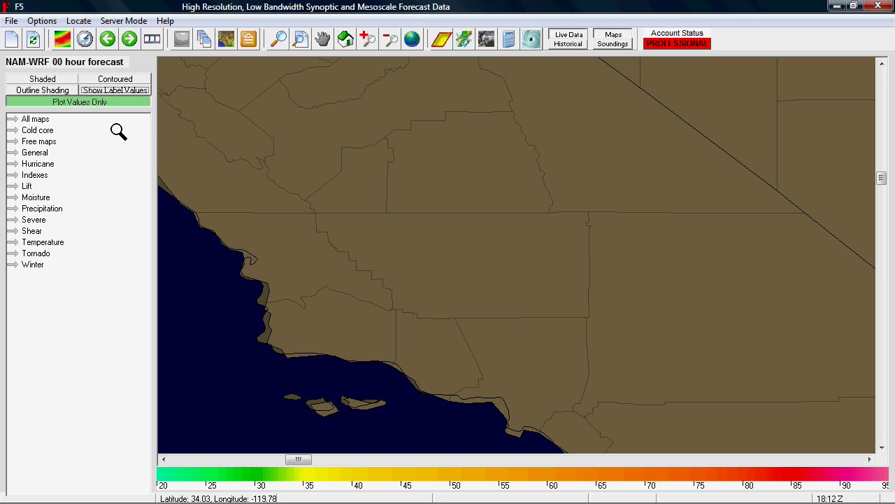
click(34, 219)
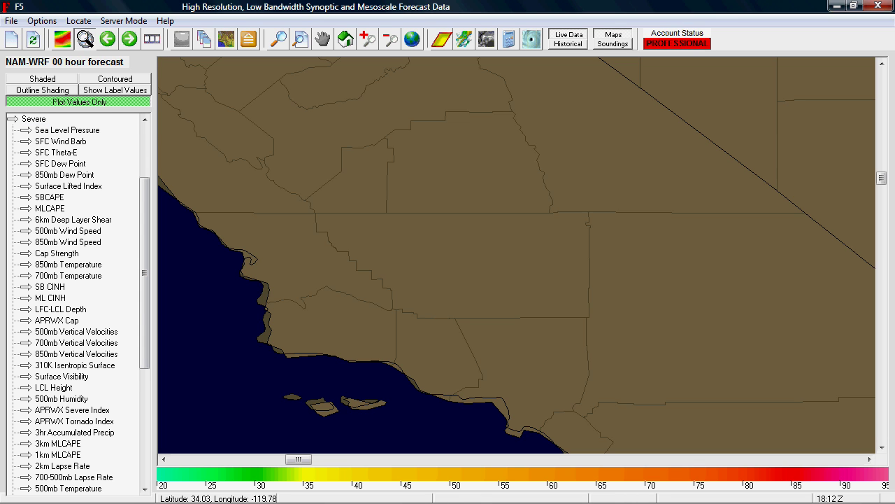
click(85, 39)
click(105, 58)
click(98, 130)
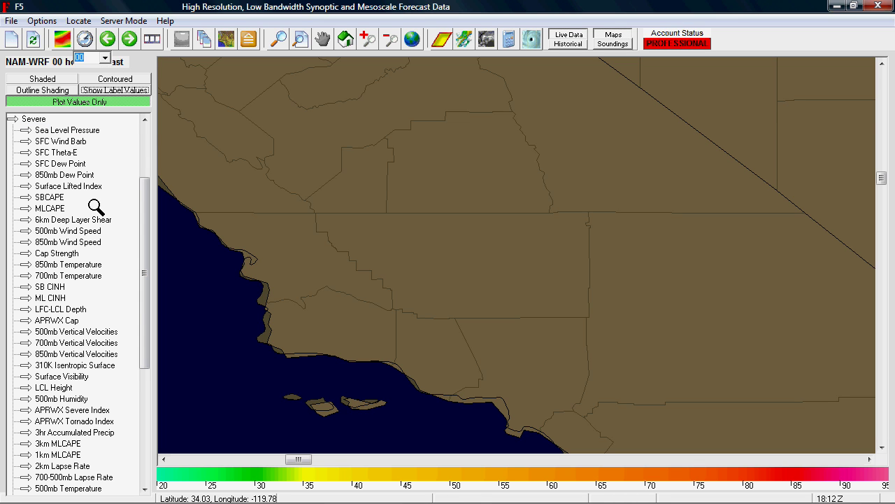
click(70, 219)
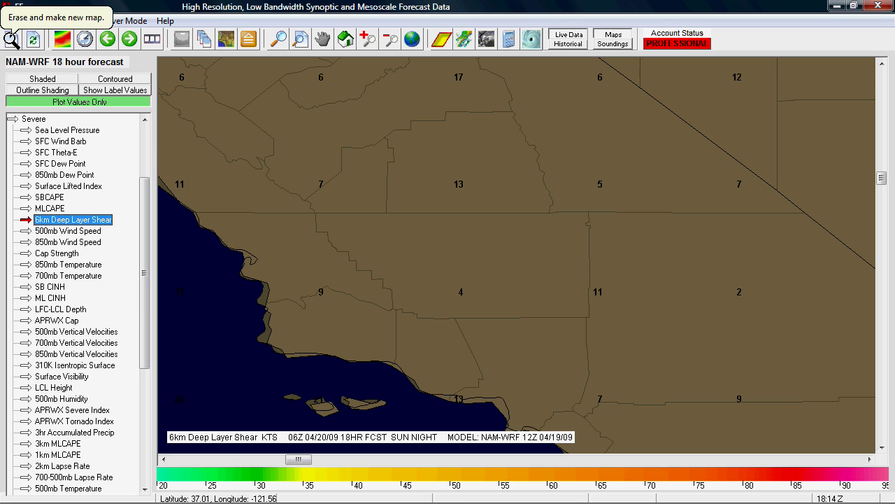
click(63, 219)
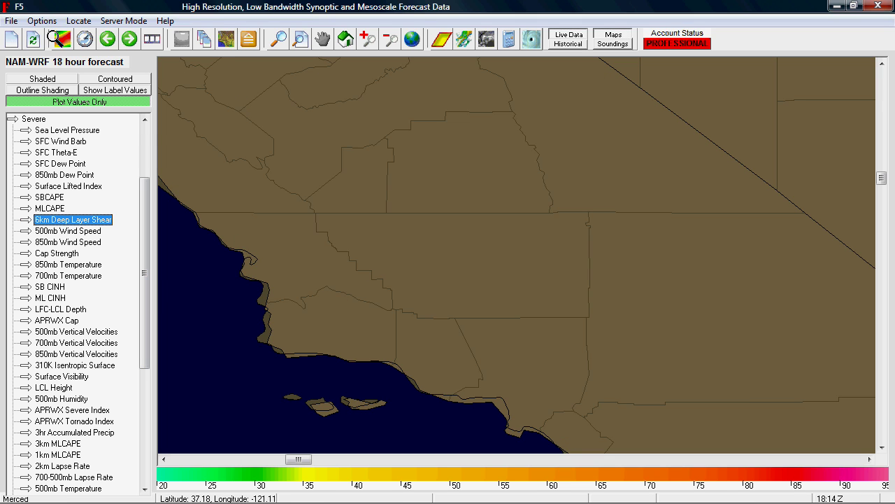
click(42, 20)
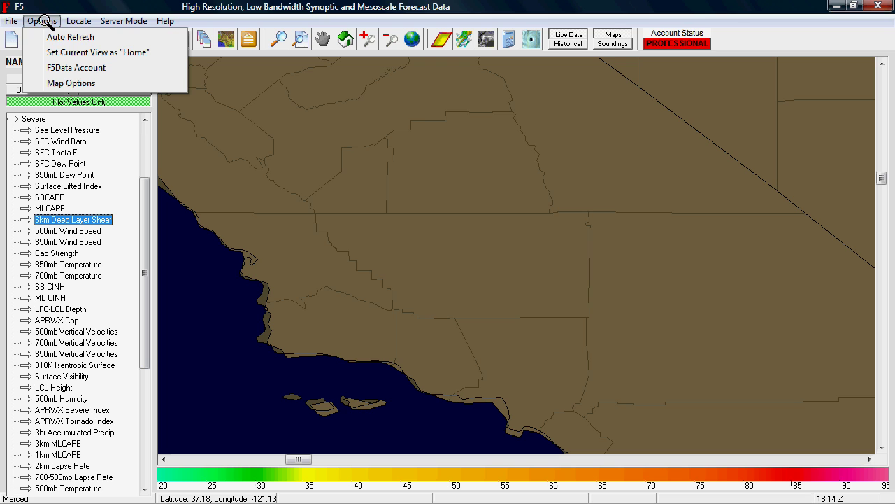
click(81, 39)
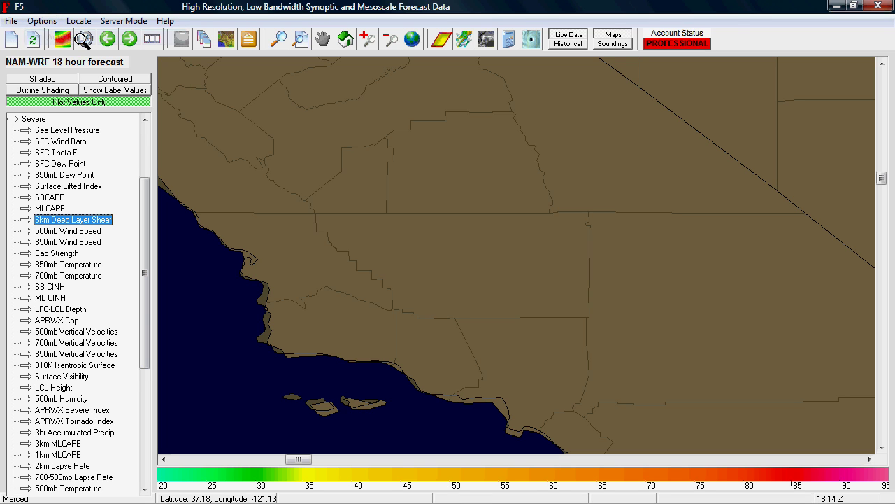
click(42, 21)
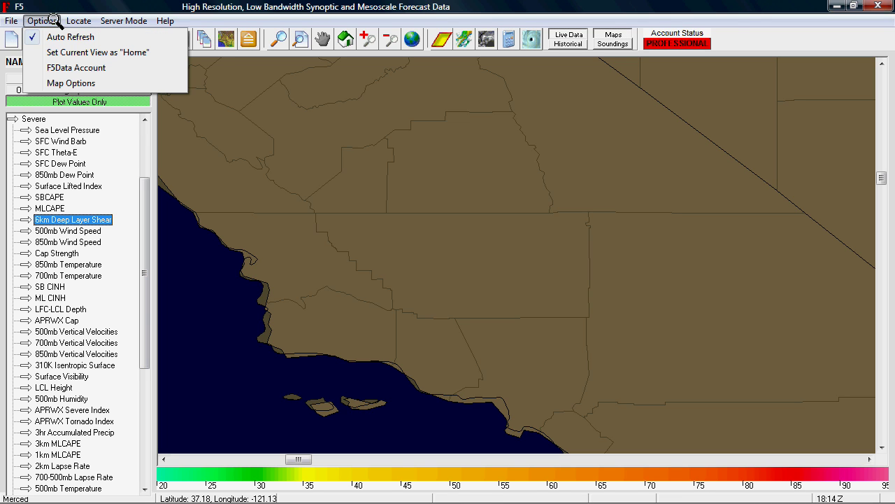
click(52, 18)
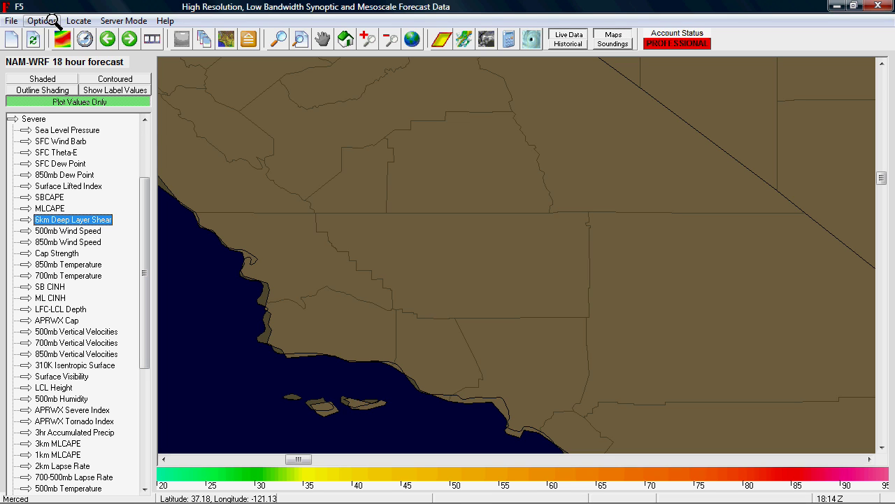
click(52, 20)
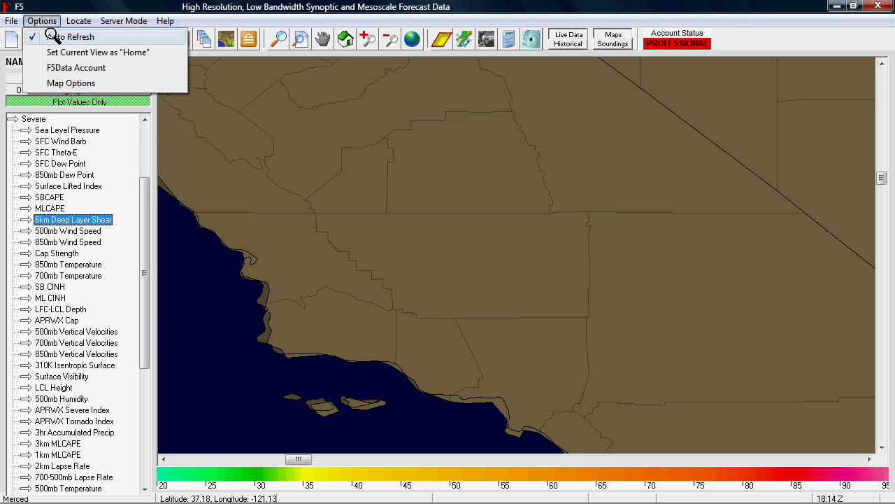
click(94, 38)
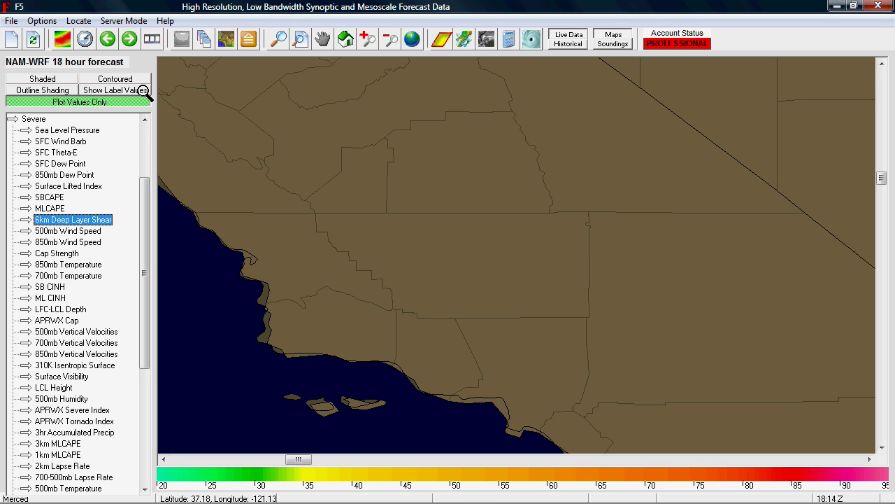
click(48, 20)
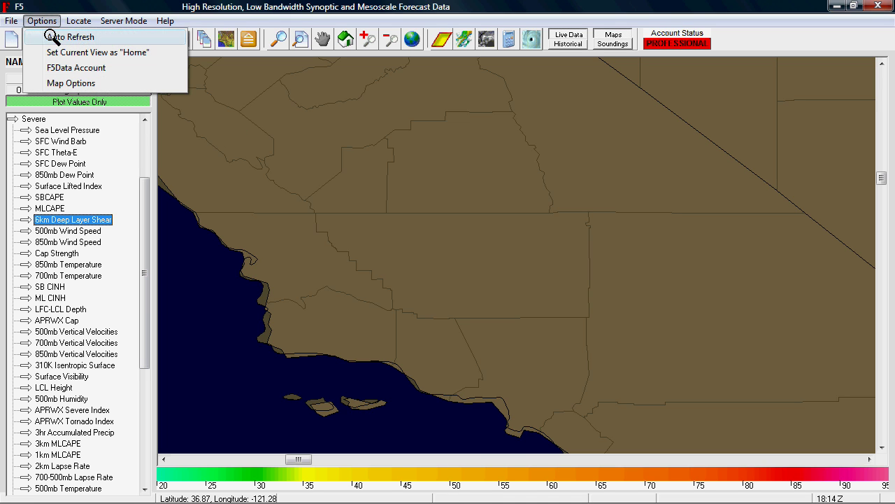
click(45, 19)
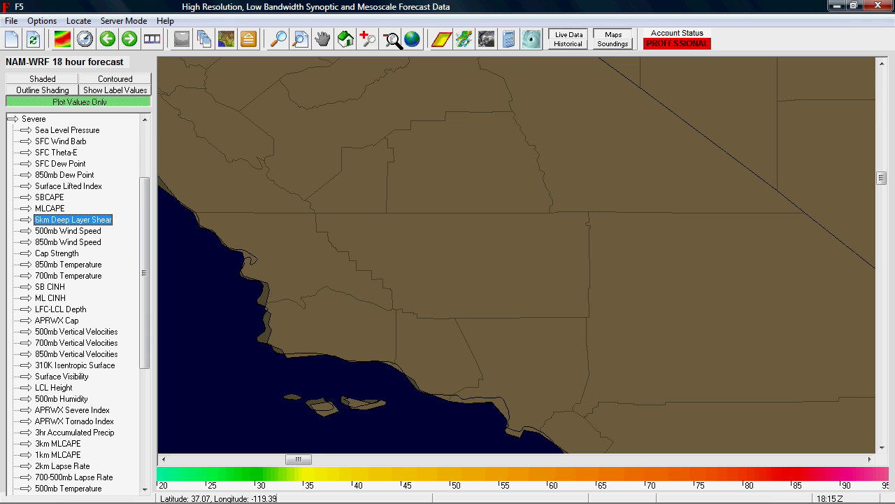
- Zoom out to the western US and recentre east on Utah, Wyoming and Colorado
click(391, 39)
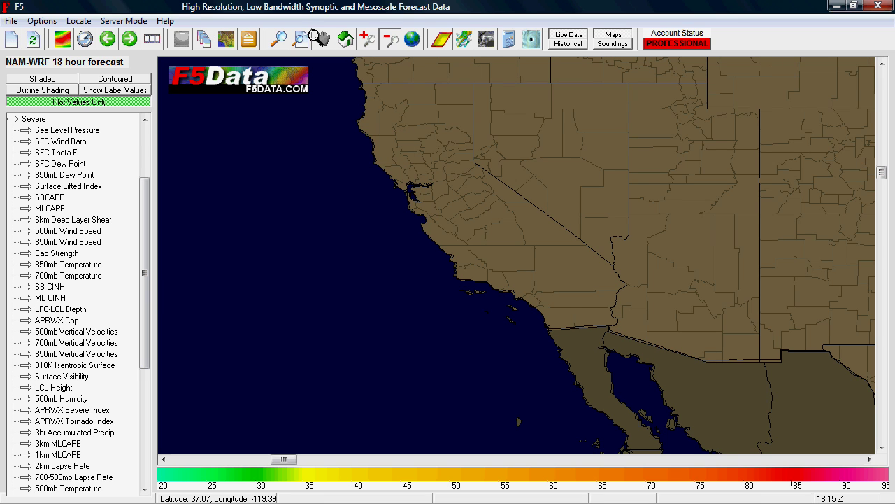
click(346, 39)
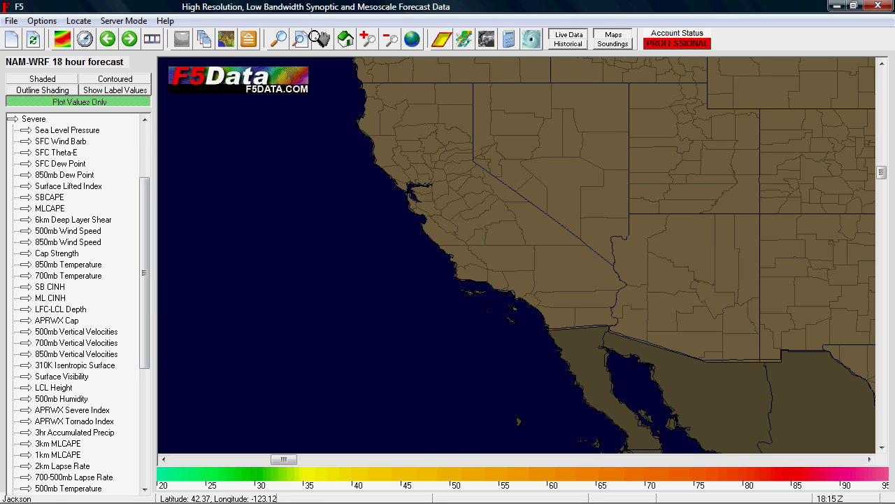
click(539, 287)
click(550, 236)
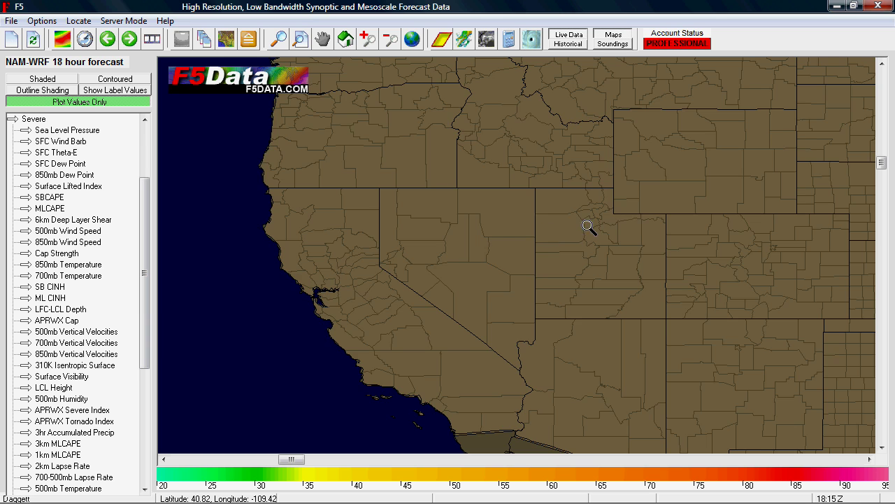
click(593, 231)
click(544, 249)
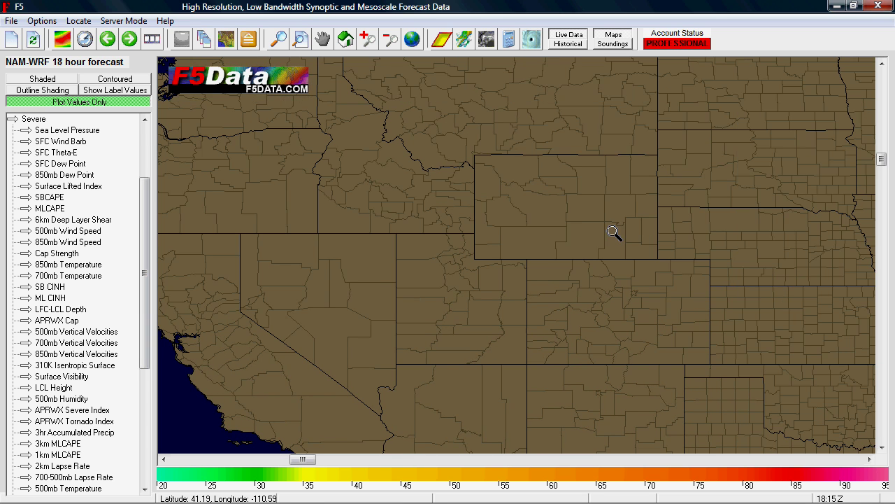